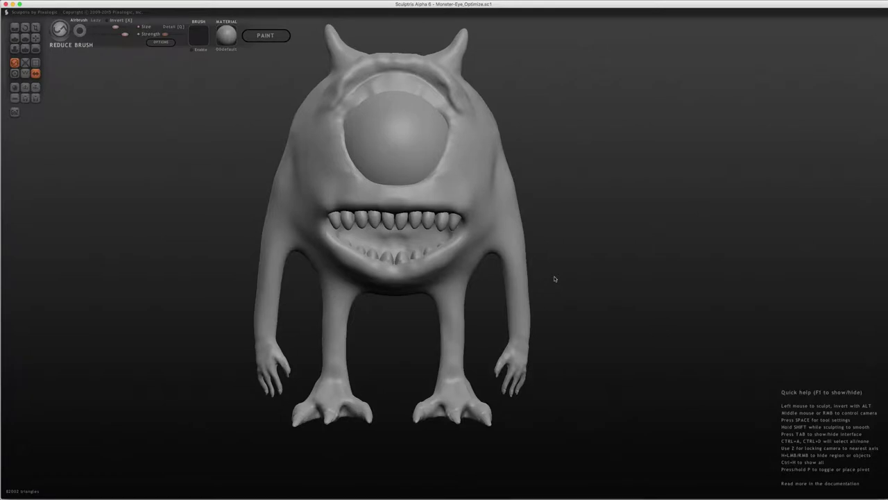
# - Build the paint mapping for the monster model at a resolution of 2048 and enter paint mode
pyautogui.moveTo(564, 199); pyautogui.dragTo(624, 218, button='middle')
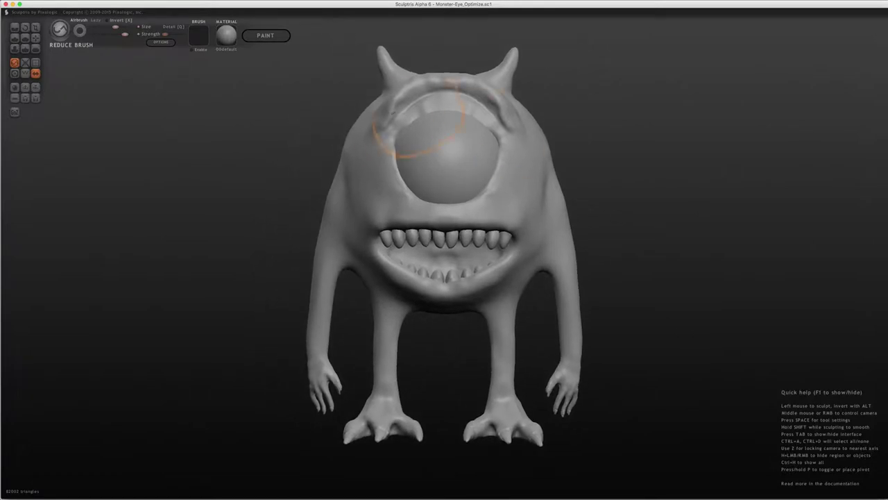
pyautogui.click(283, 40)
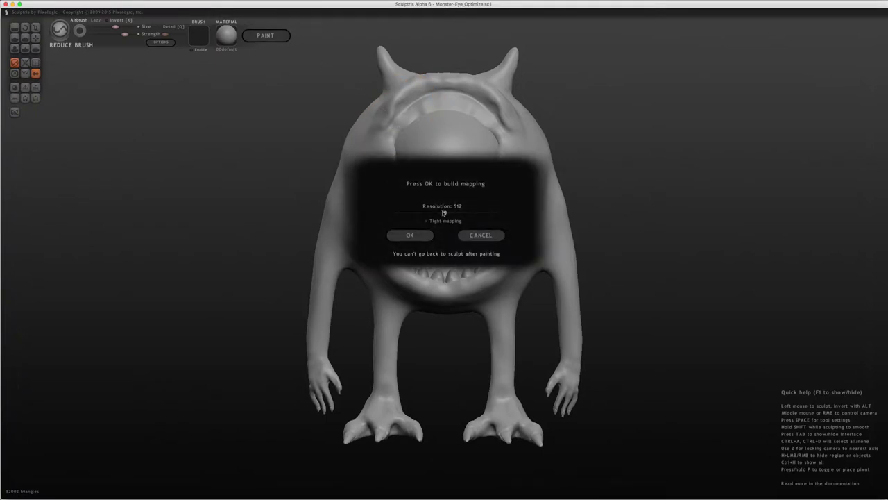
pyautogui.moveTo(445, 213); pyautogui.dragTo(506, 212)
pyautogui.click(420, 236)
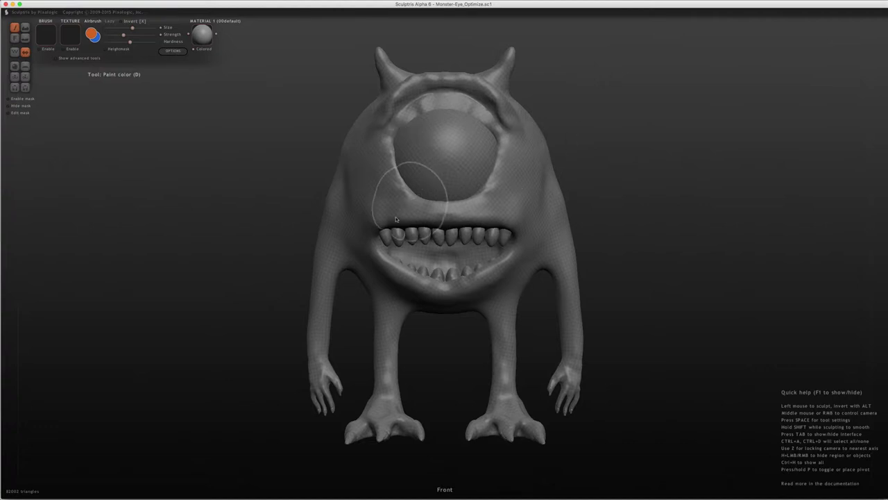
# - Examine the texture mapping pattern up close on the monster's face, hand, legs and back
pyautogui.scroll(5, 385, 188)
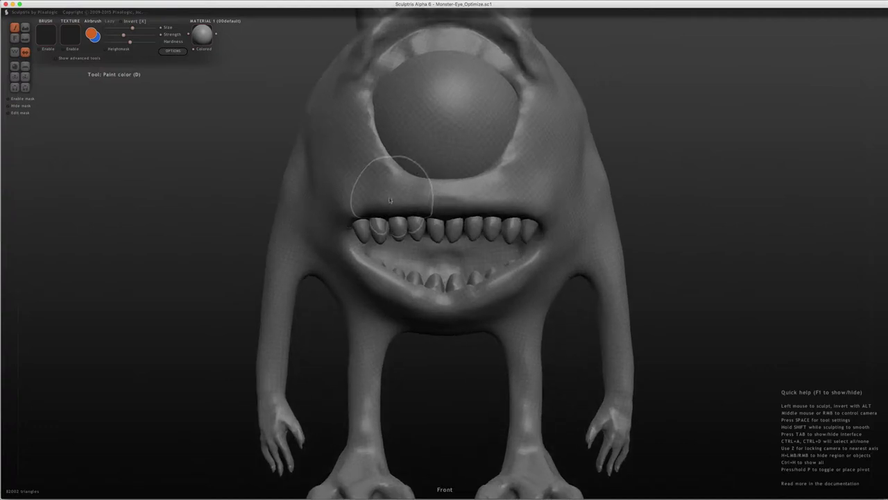
pyautogui.press('w')
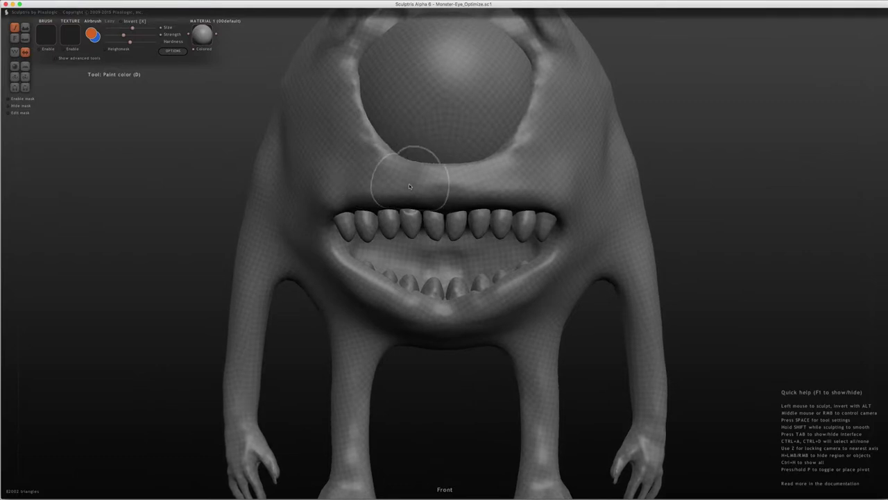
pyautogui.moveTo(212, 164)
pyautogui.mouseDown()
pyautogui.moveTo(253, 183)
pyautogui.moveTo(295, 176)
pyautogui.moveTo(331, 169)
pyautogui.moveTo(339, 138)
pyautogui.moveTo(306, 122)
pyautogui.moveTo(317, 281)
pyautogui.moveTo(301, 347)
pyautogui.mouseUp()
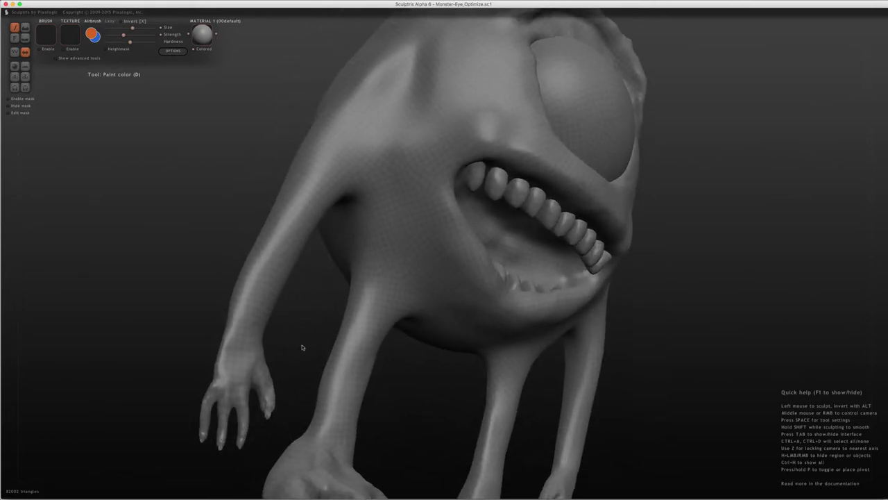
pyautogui.moveTo(323, 307); pyautogui.dragTo(339, 376)
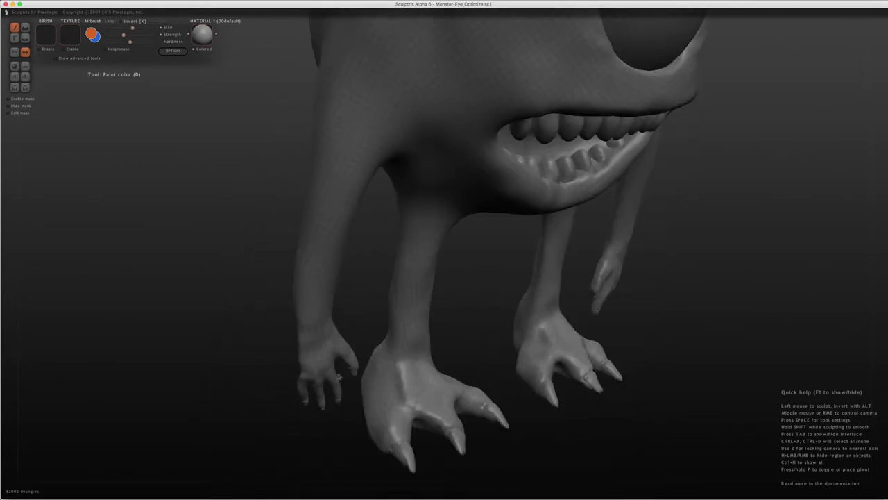
pyautogui.moveTo(353, 336); pyautogui.dragTo(389, 321)
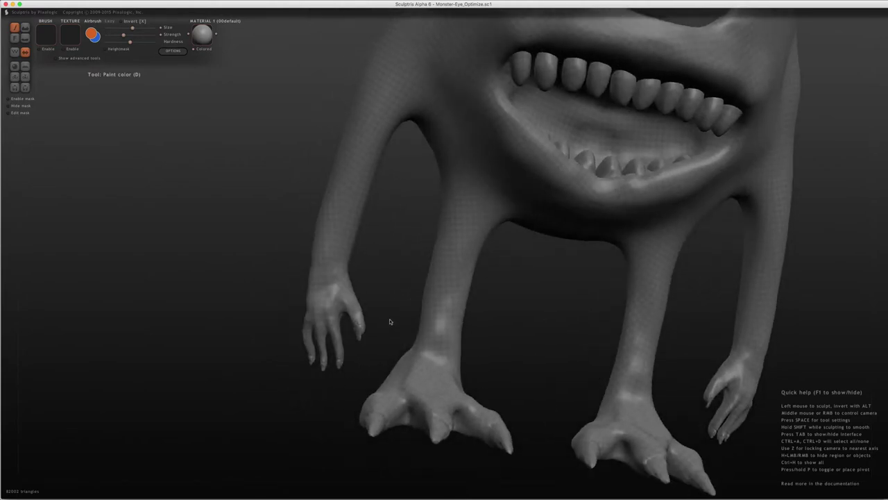
pyautogui.scroll(10, 376, 335)
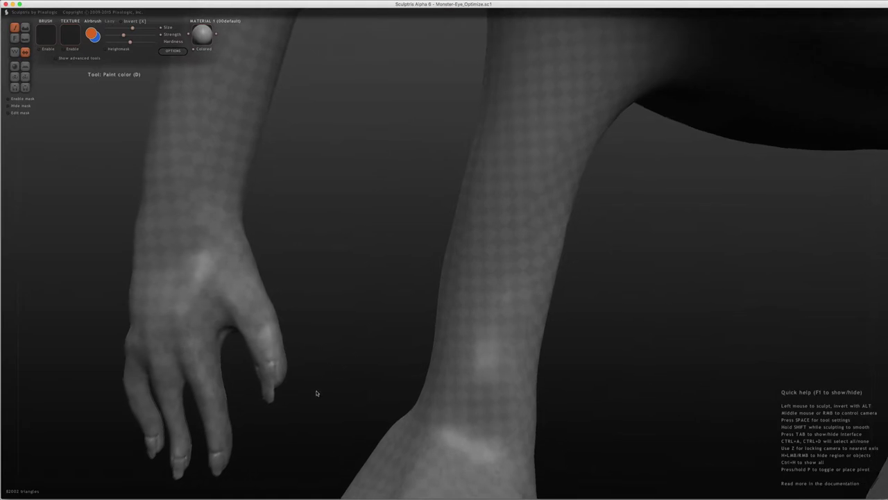
pyautogui.moveTo(317, 393); pyautogui.dragTo(391, 313)
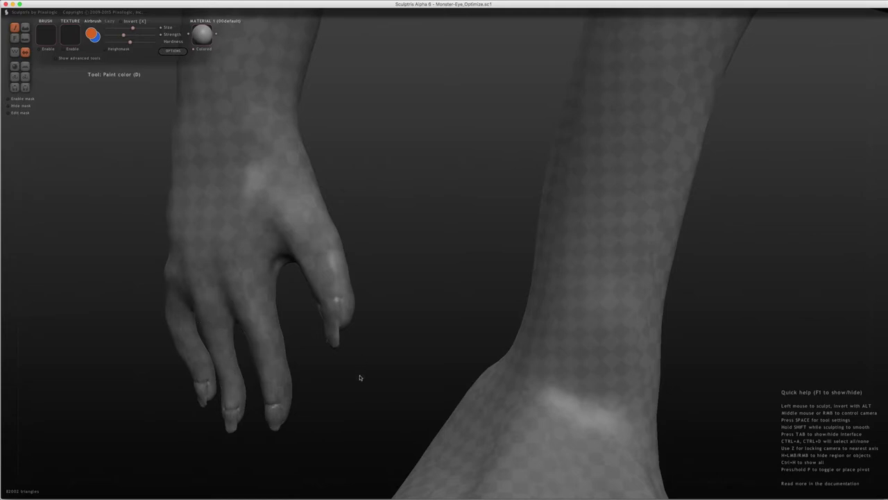
pyautogui.scroll(-5, 360, 377)
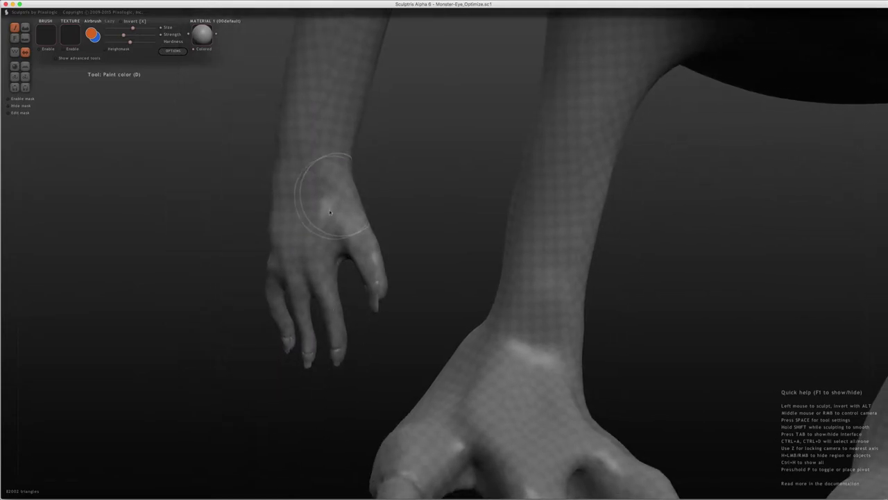
pyautogui.moveTo(326, 208); pyautogui.dragTo(565, 120, button='right')
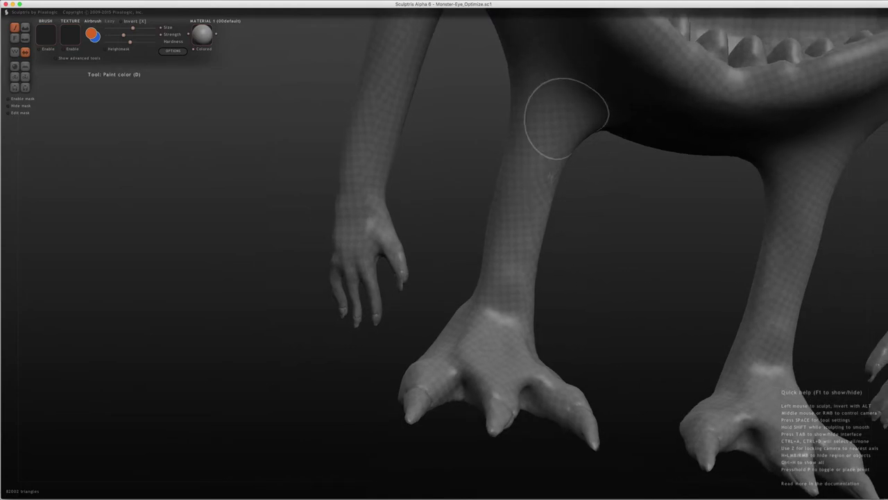
pyautogui.moveTo(513, 233)
pyautogui.mouseDown(button='right')
pyautogui.moveTo(647, 226)
pyautogui.moveTo(640, 210)
pyautogui.moveTo(558, 171)
pyautogui.moveTo(571, 299)
pyautogui.moveTo(569, 289)
pyautogui.moveTo(646, 298)
pyautogui.moveTo(718, 287)
pyautogui.mouseUp(button='right')
pyautogui.press('z')
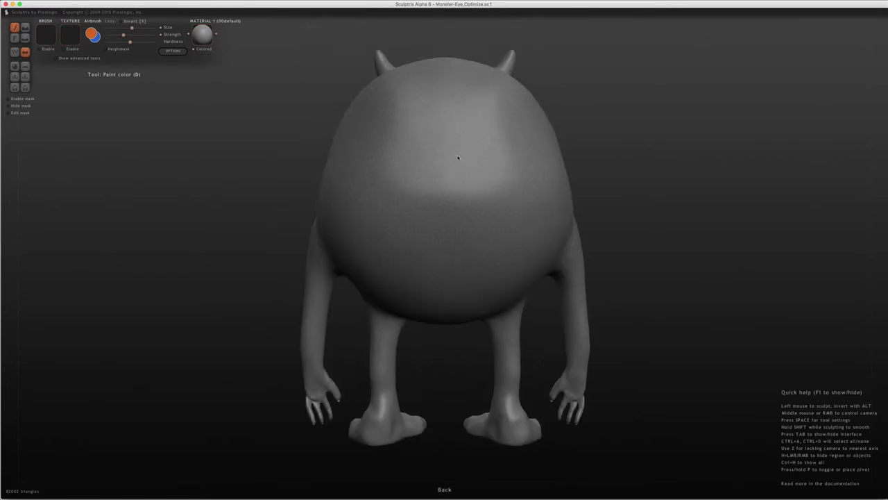
pyautogui.press('w')
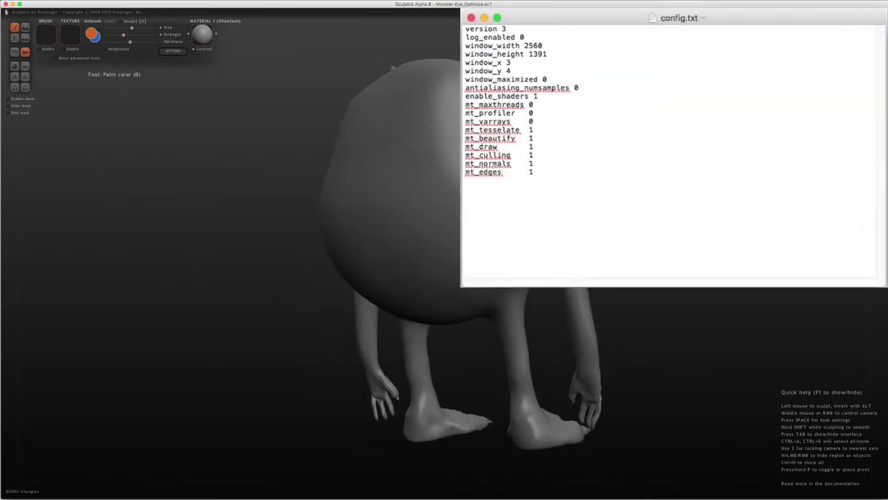
pyautogui.press('z')
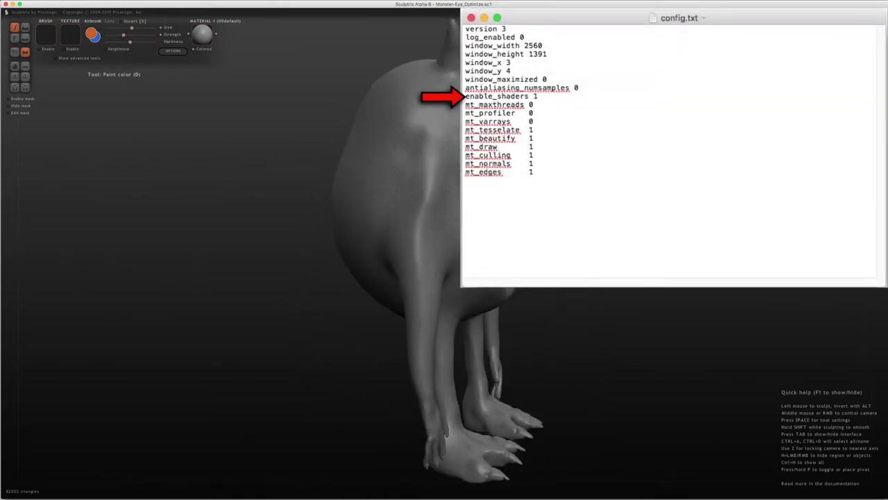
pyautogui.press('z')
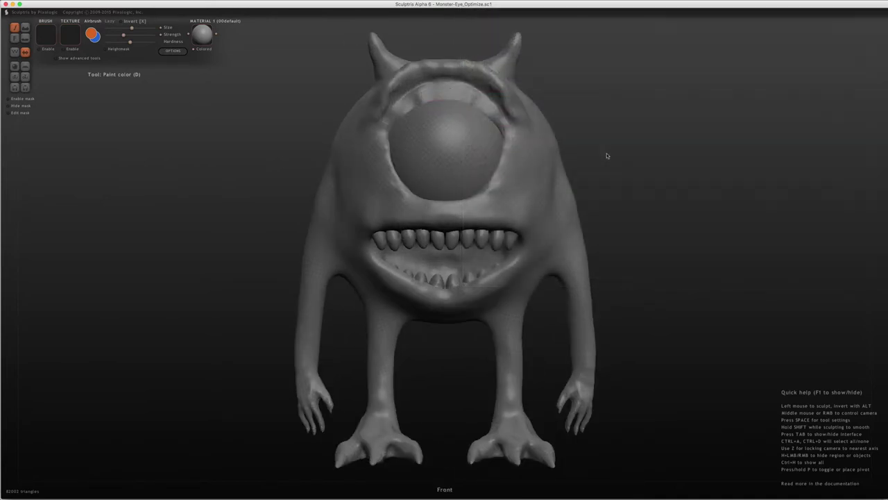
# - Save the paint-mode model as Monster-Eye-2048 in the Lesson17_Intro_Paint folder
pyautogui.moveTo(607, 155); pyautogui.dragTo(628, 59, button='middle')
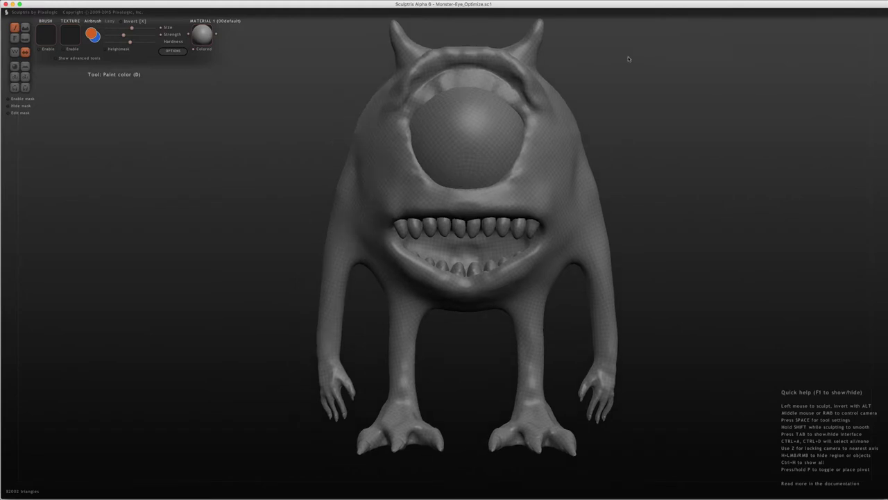
pyautogui.click(25, 88)
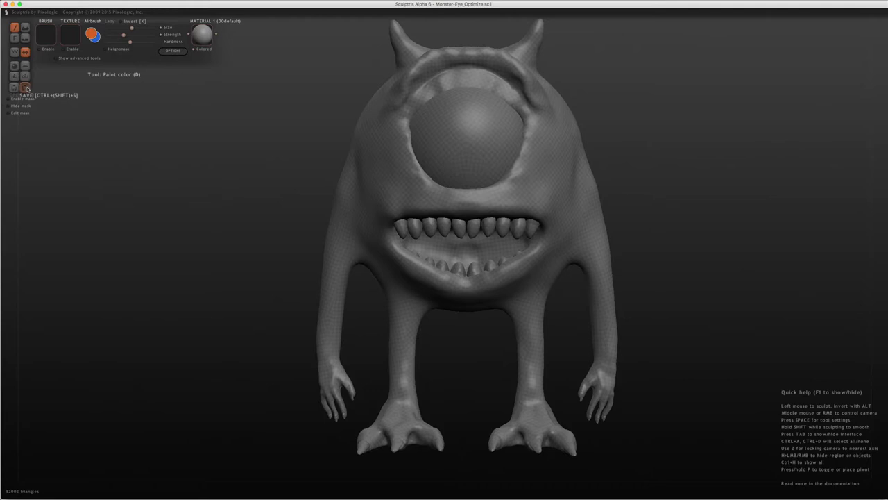
pyautogui.write('Monster')
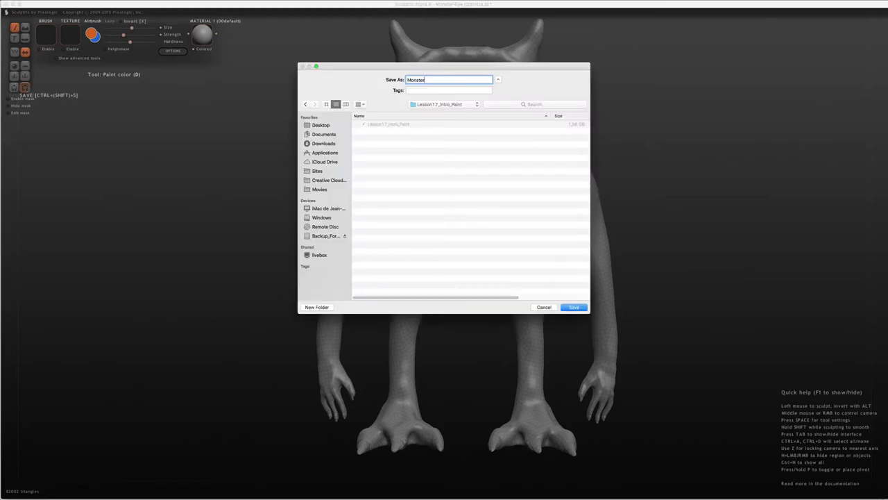
pyautogui.write('-Eye-2048')
pyautogui.click(572, 305)
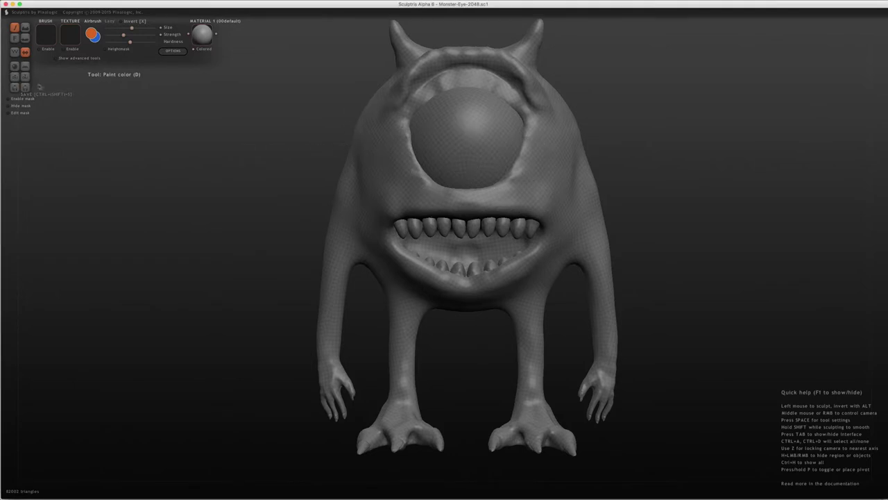
# - Start a new sphere scene, and open Monster-Eye_Optimize.sc1 from the Lesson16_Optimisation folder as a new scene
pyautogui.click(15, 68)
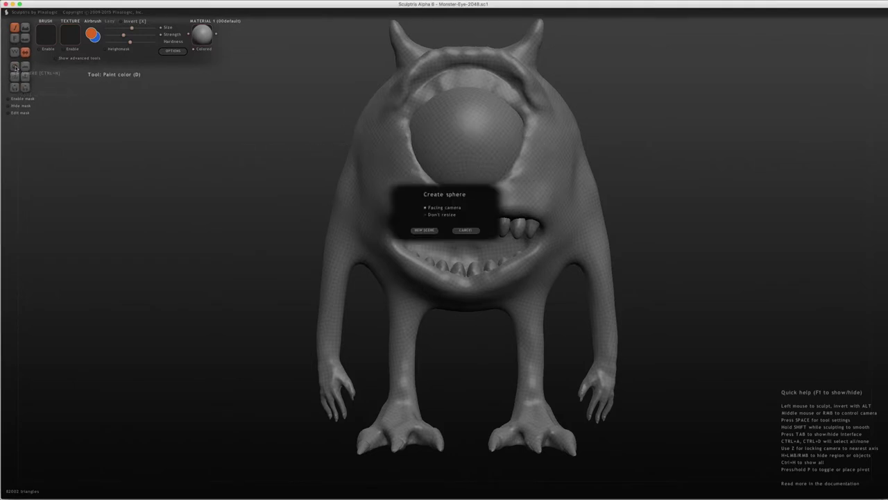
pyautogui.click(425, 230)
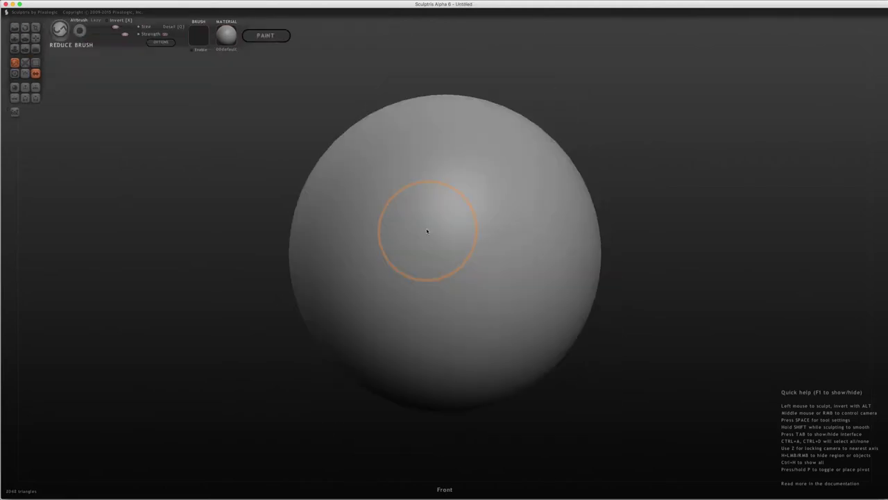
pyautogui.click(25, 101)
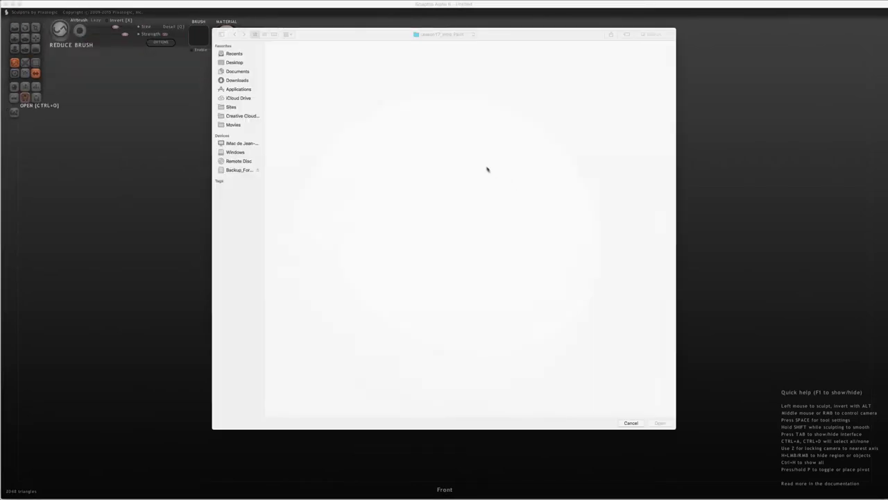
pyautogui.click(449, 29)
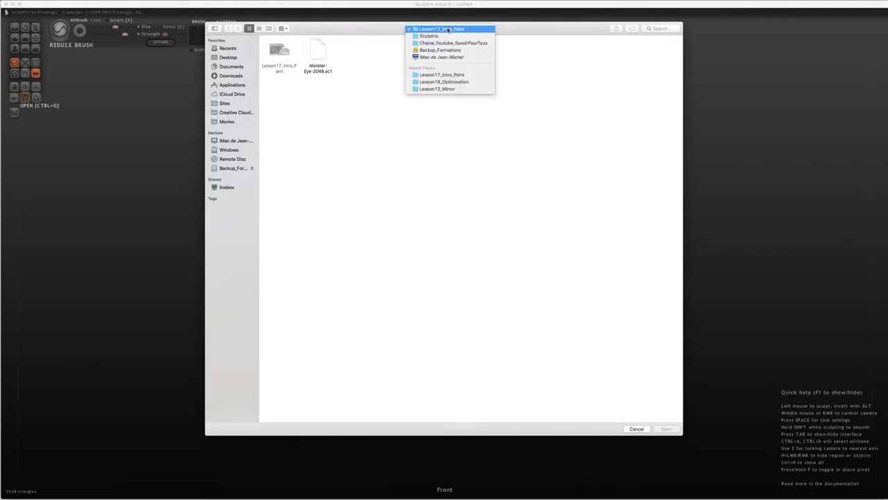
pyautogui.click(444, 35)
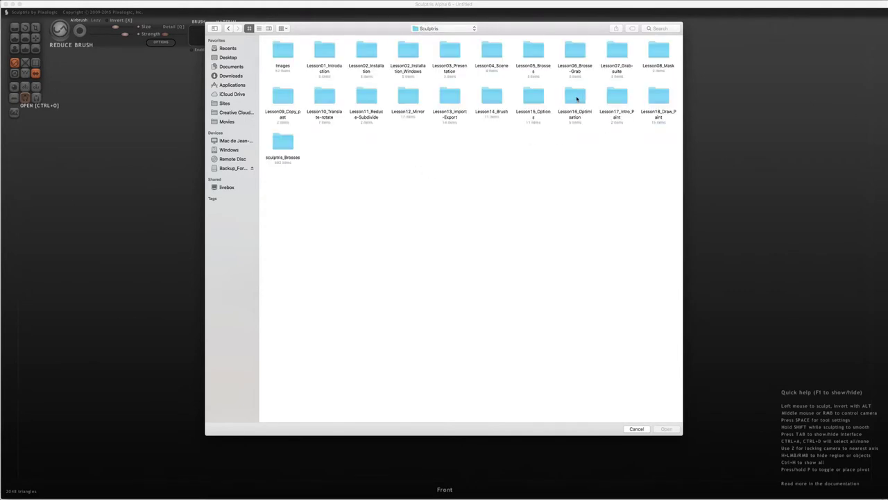
pyautogui.doubleClick(575, 99)
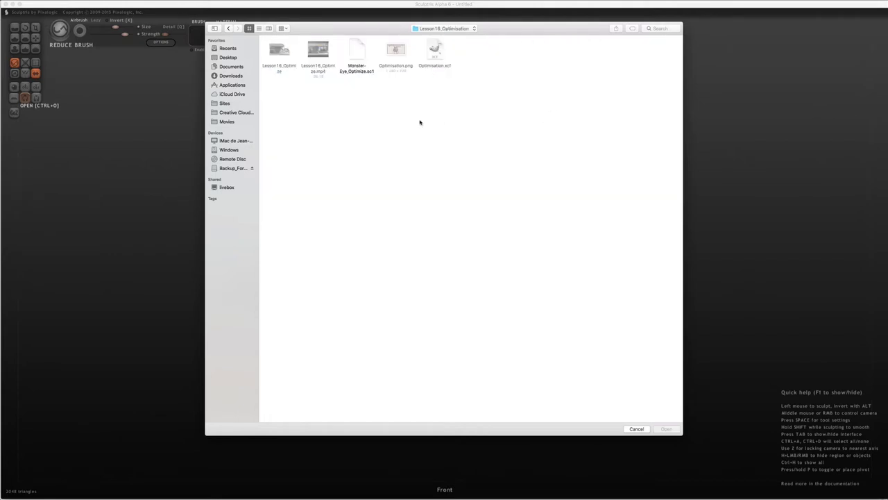
pyautogui.click(354, 52)
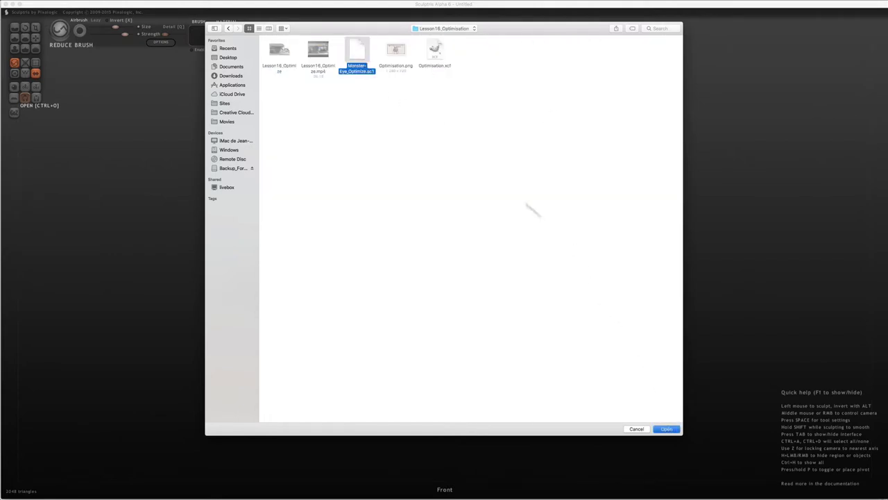
pyautogui.press('Return')
pyautogui.click(415, 231)
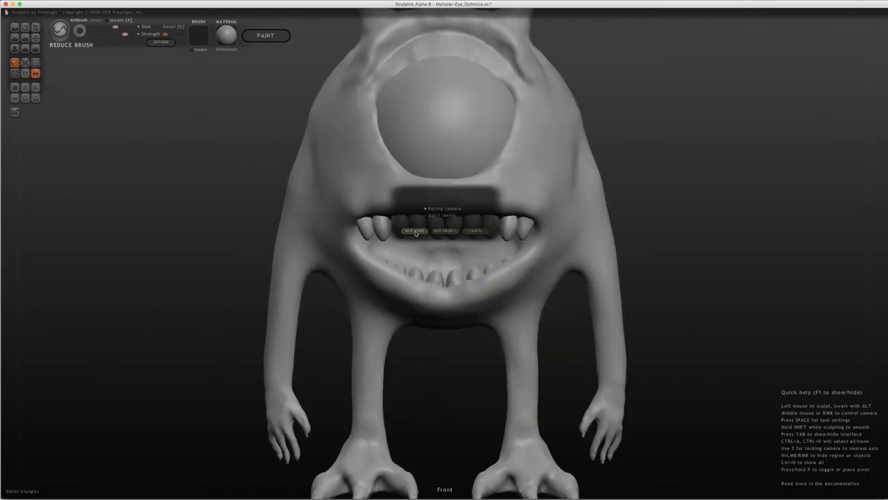
# - Build the paint mapping for the reopened monster at a resolution of 256 and enter paint mode
pyautogui.click(270, 37)
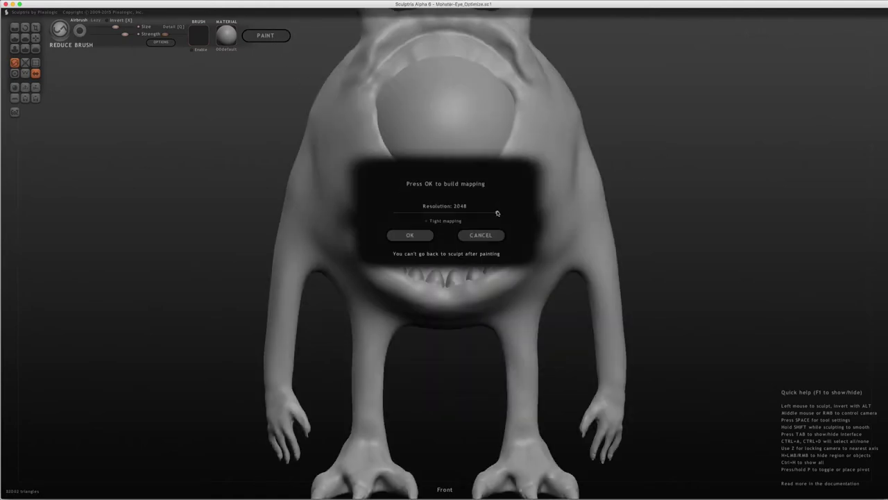
pyautogui.moveTo(497, 213); pyautogui.dragTo(360, 212)
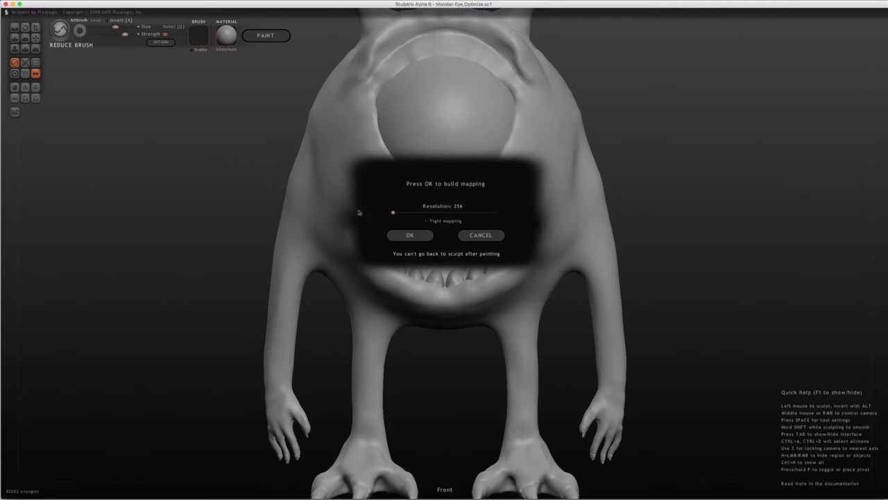
pyautogui.click(411, 235)
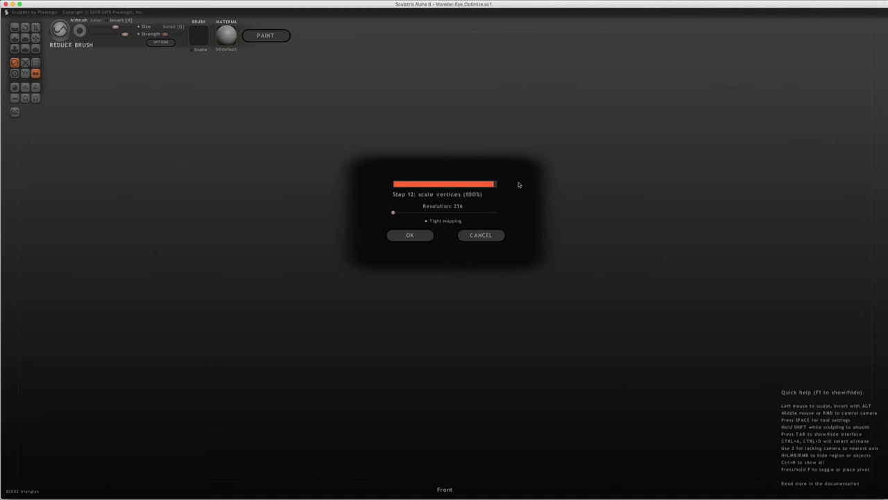
pyautogui.click(409, 235)
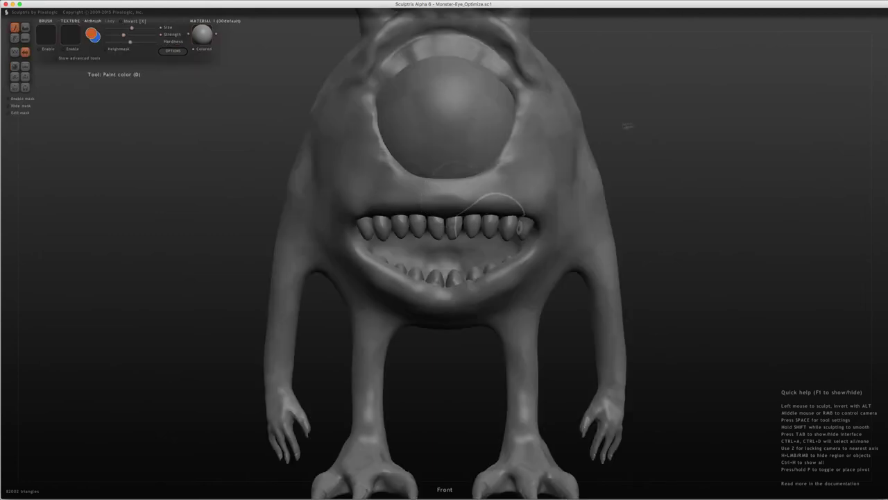
# - Examine the 256-resolution texture mapping on the monster's front, side and back against the 2048 version
pyautogui.moveTo(664, 135); pyautogui.dragTo(543, 158)
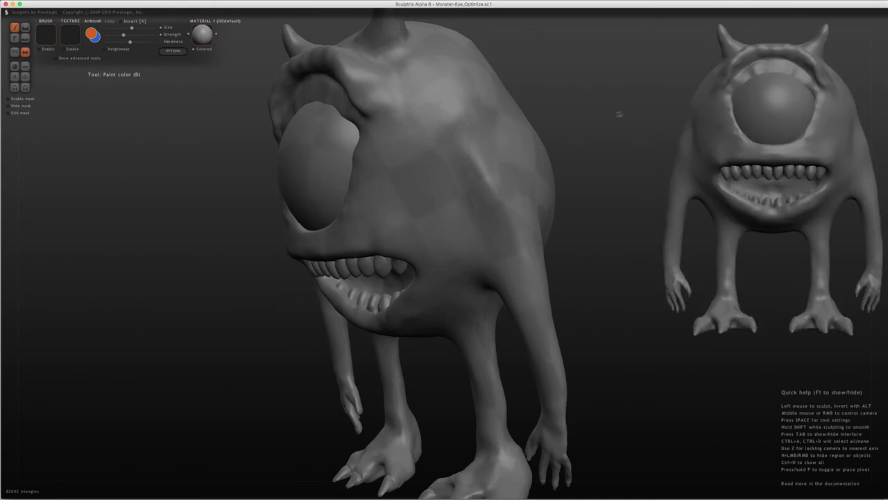
pyautogui.moveTo(588, 221)
pyautogui.mouseDown()
pyautogui.moveTo(620, 201)
pyautogui.moveTo(640, 203)
pyautogui.moveTo(646, 215)
pyautogui.moveTo(601, 240)
pyautogui.moveTo(471, 154)
pyautogui.mouseUp()
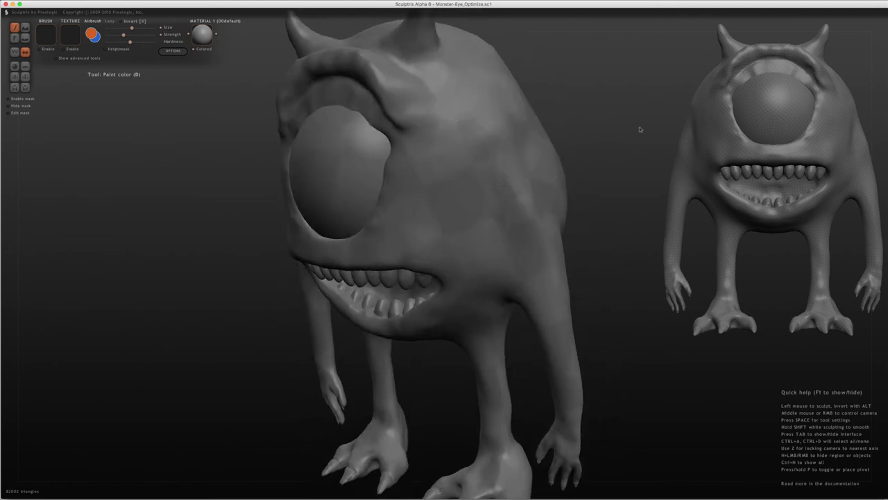
pyautogui.moveTo(641, 135)
pyautogui.mouseDown()
pyautogui.moveTo(540, 153)
pyautogui.moveTo(451, 187)
pyautogui.mouseUp()
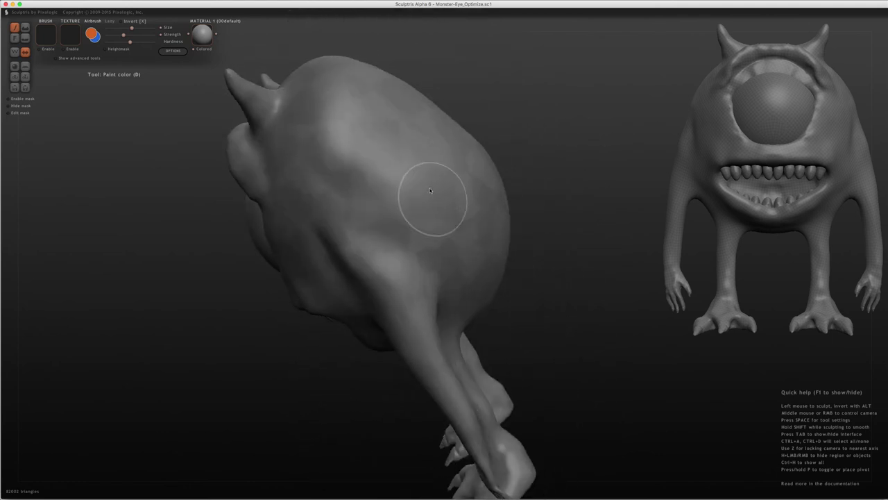
pyautogui.moveTo(603, 190)
pyautogui.mouseDown()
pyautogui.moveTo(642, 171)
pyautogui.moveTo(735, 166)
pyautogui.mouseUp()
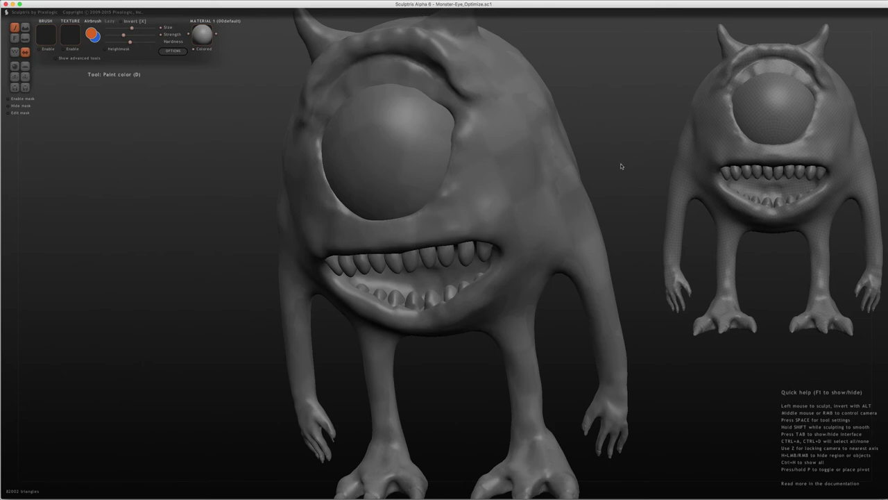
pyautogui.moveTo(619, 168); pyautogui.dragTo(657, 158)
pyautogui.press('z')
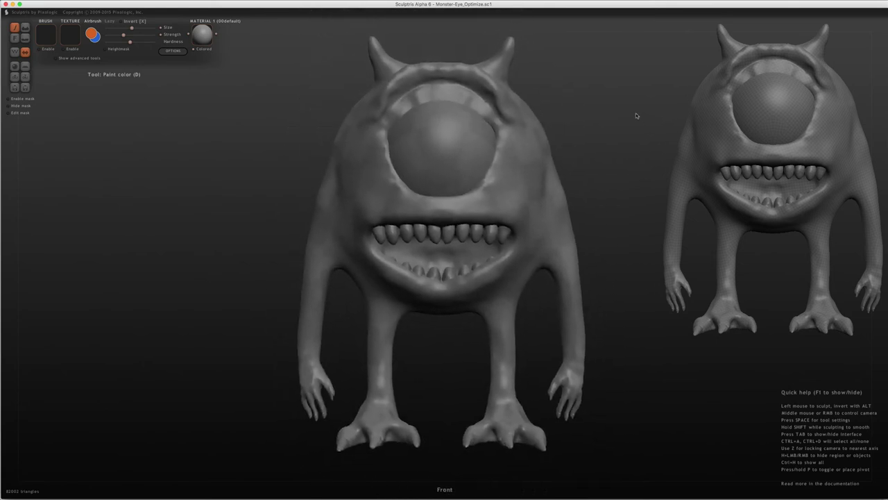
pyautogui.moveTo(634, 116); pyautogui.dragTo(631, 110)
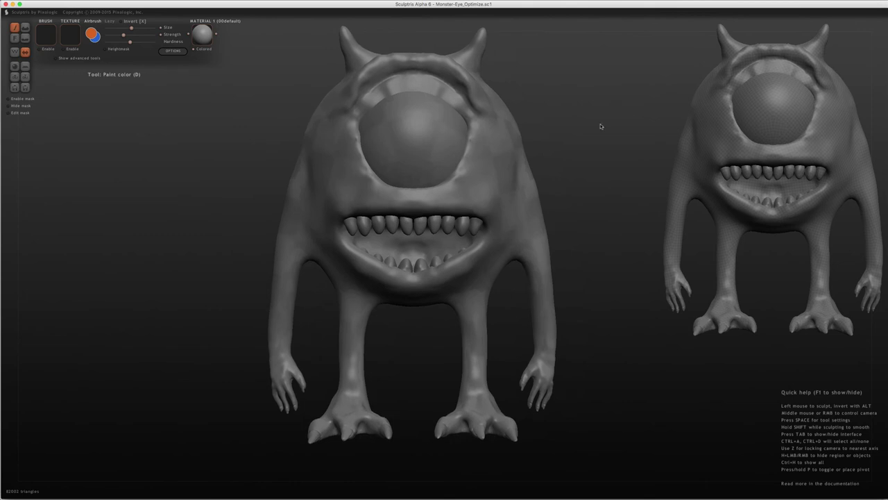